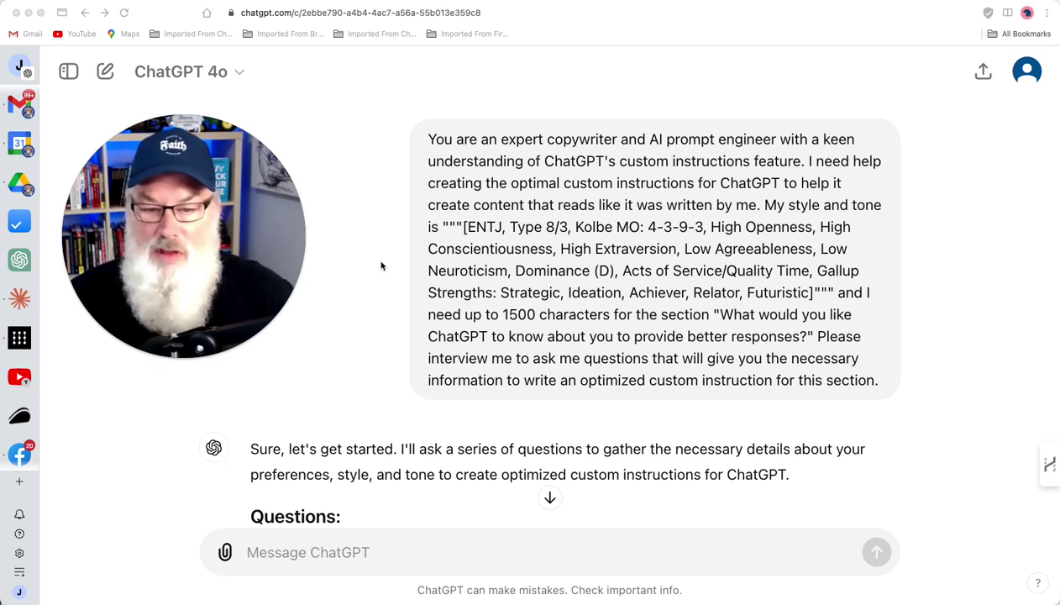
- Highlight the triple-quoted ENTJ-through-Futuristic style profile in the sent prompt
left_click(447, 226)
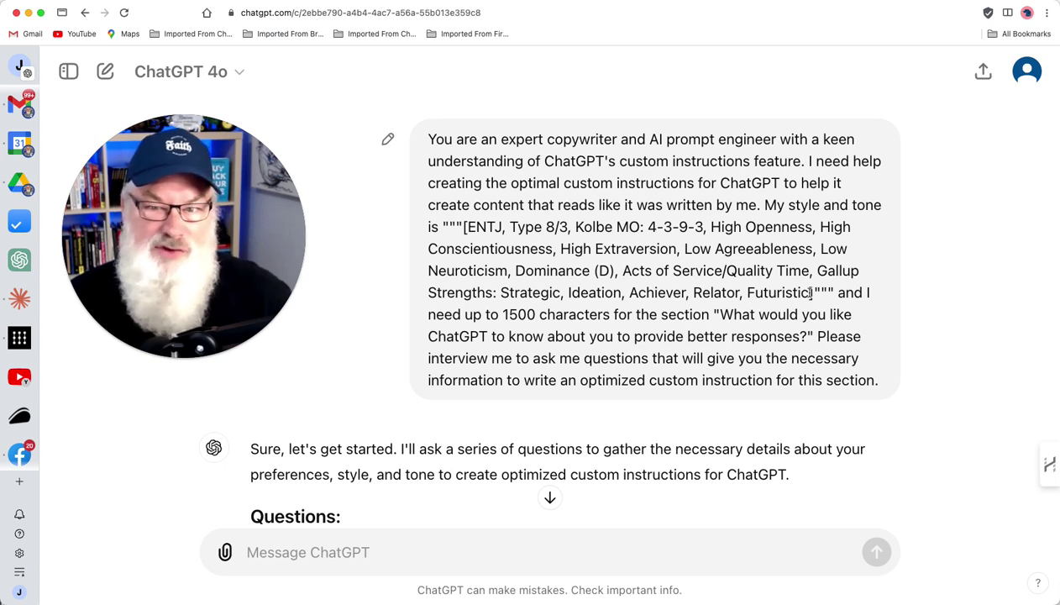
left_click_drag(444, 225, 834, 296)
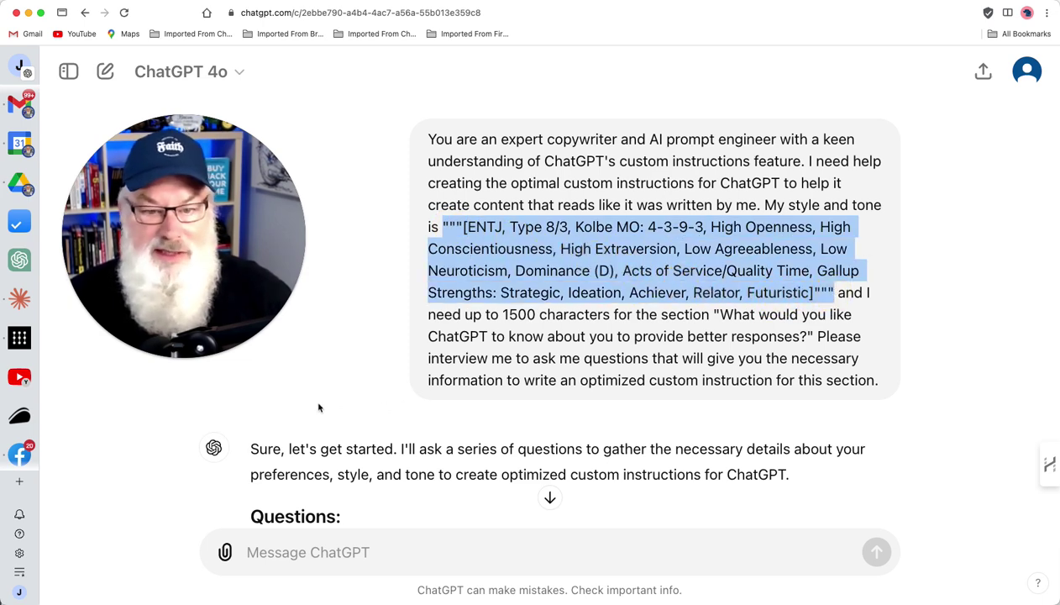
- Scroll past the questions and eight numbered answers to the drafted 'about you' instruction
scroll(318, 407, "down", 5)
scroll(318, 405, "up", 1)
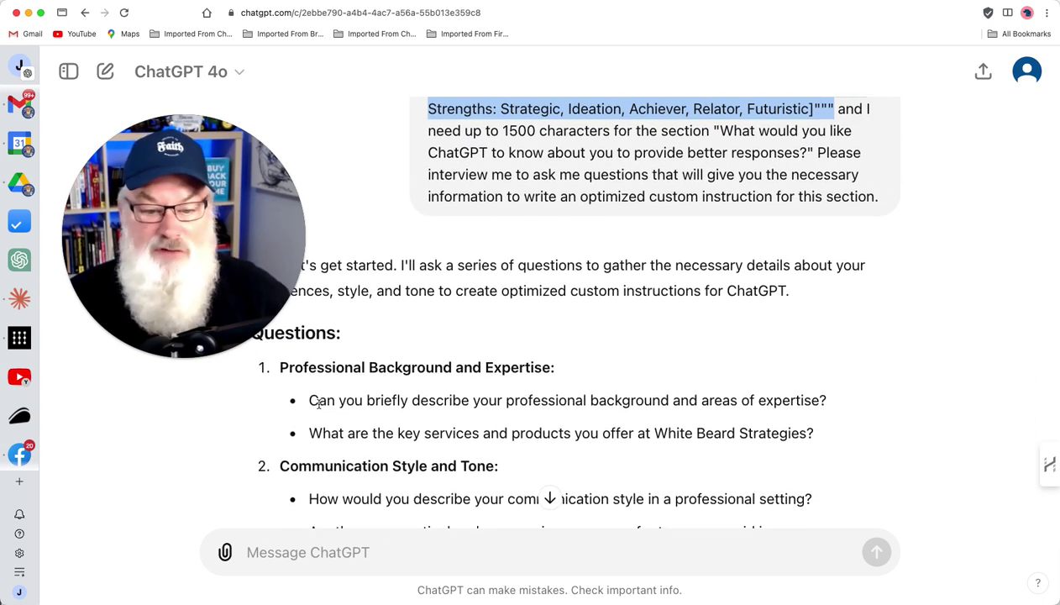
scroll(310, 404, "down", 4)
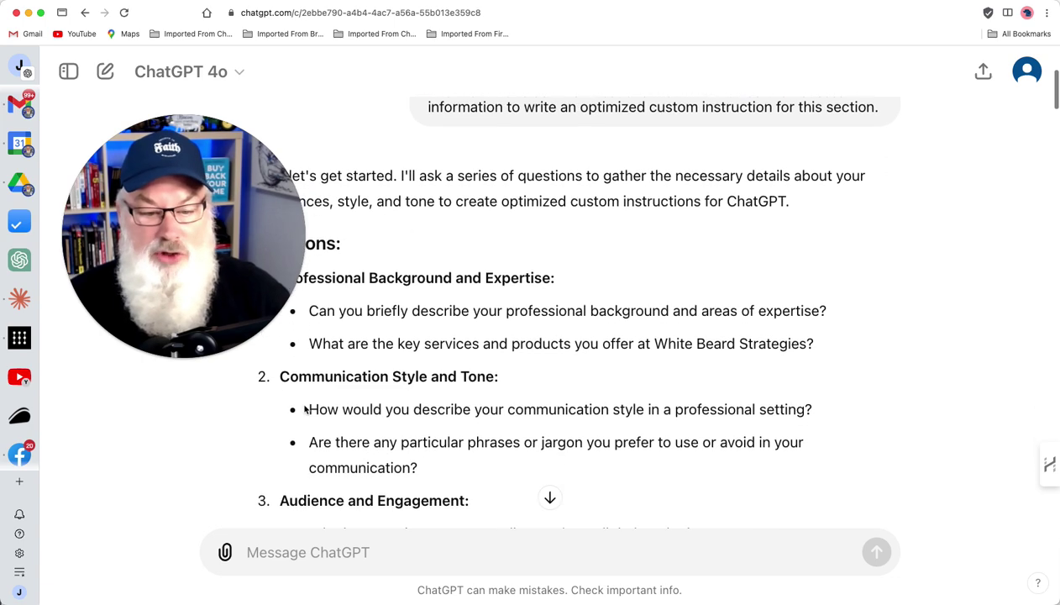
scroll(305, 409, "down", 5)
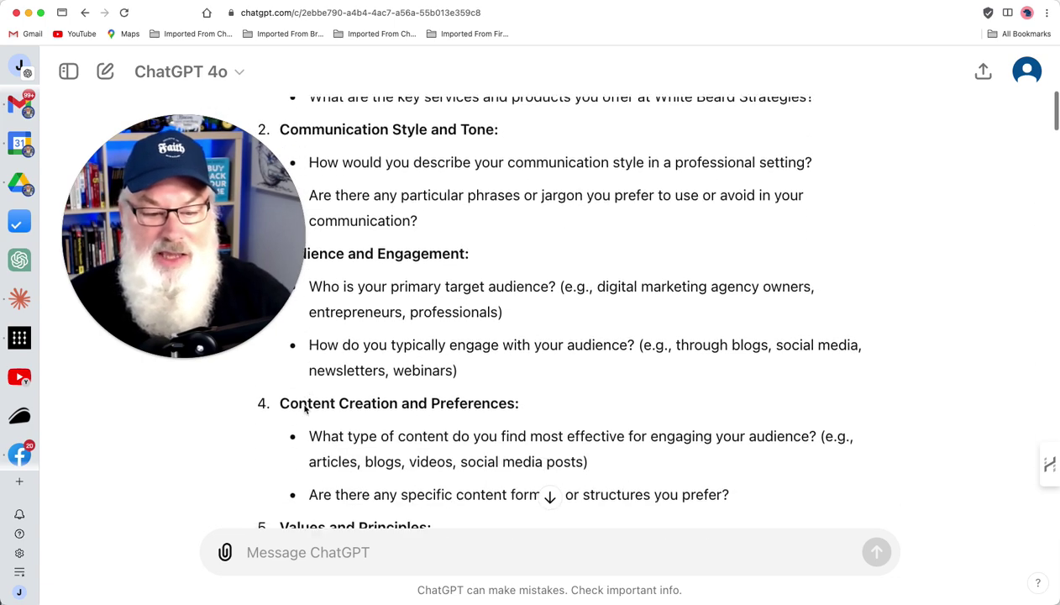
scroll(305, 409, "down", 4)
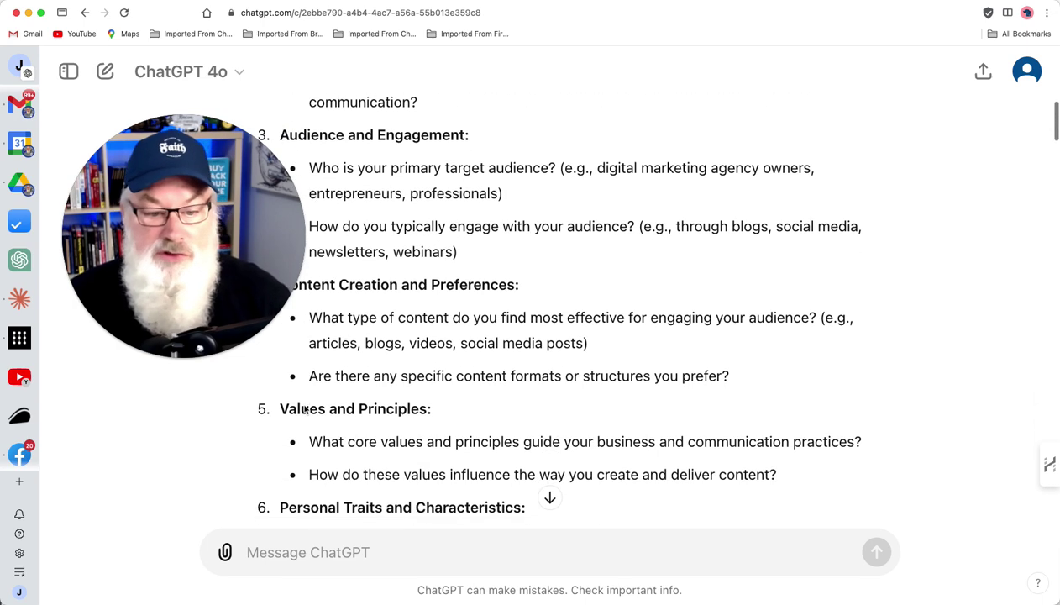
scroll(305, 407, "down", 4)
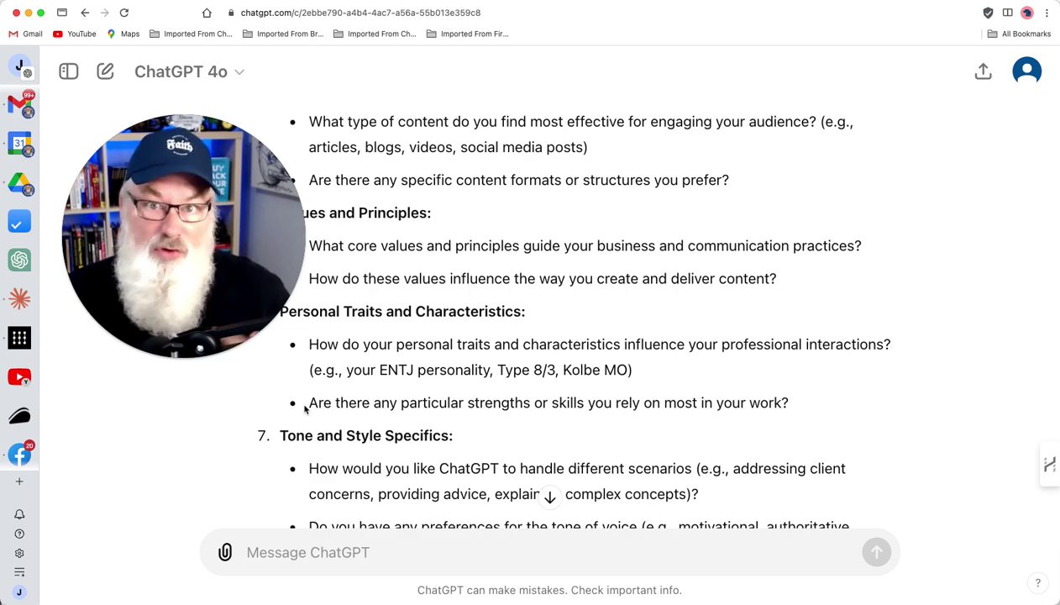
scroll(305, 409, "down", 5)
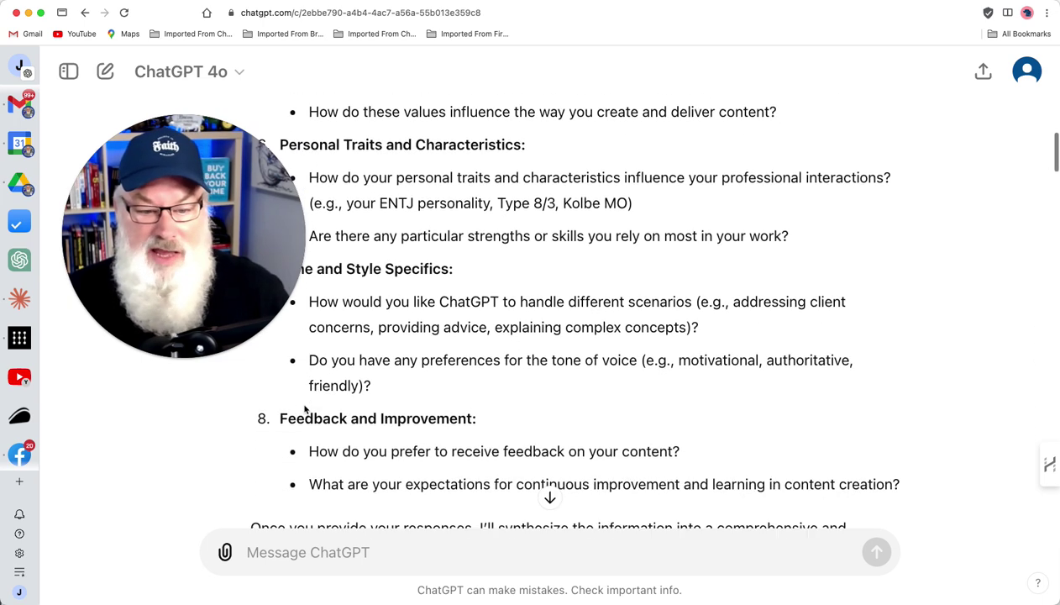
scroll(305, 408, "down", 5)
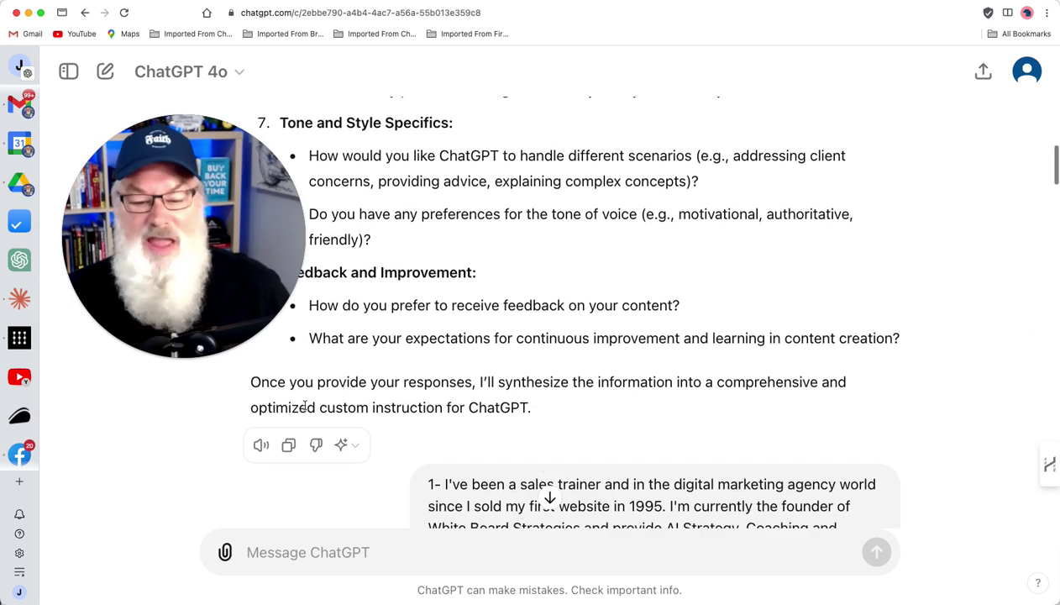
scroll(305, 405, "down", 1)
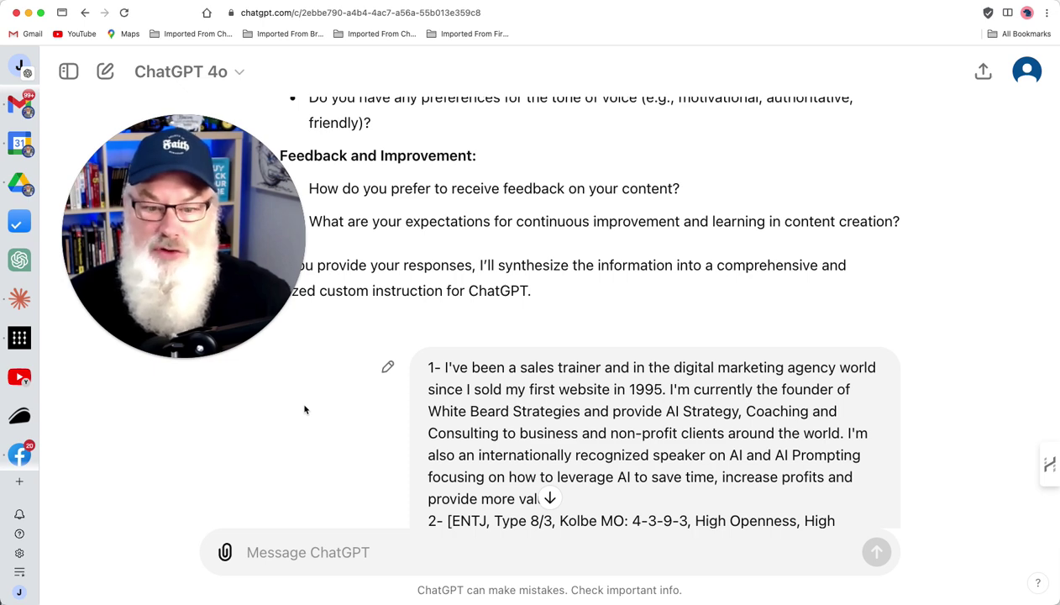
scroll(305, 409, "down", 10)
scroll(305, 409, "down", 7)
scroll(304, 408, "up", 2)
scroll(304, 407, "down", 4)
scroll(305, 405, "down", 5)
scroll(305, 408, "down", 6)
scroll(305, 407, "up", 2)
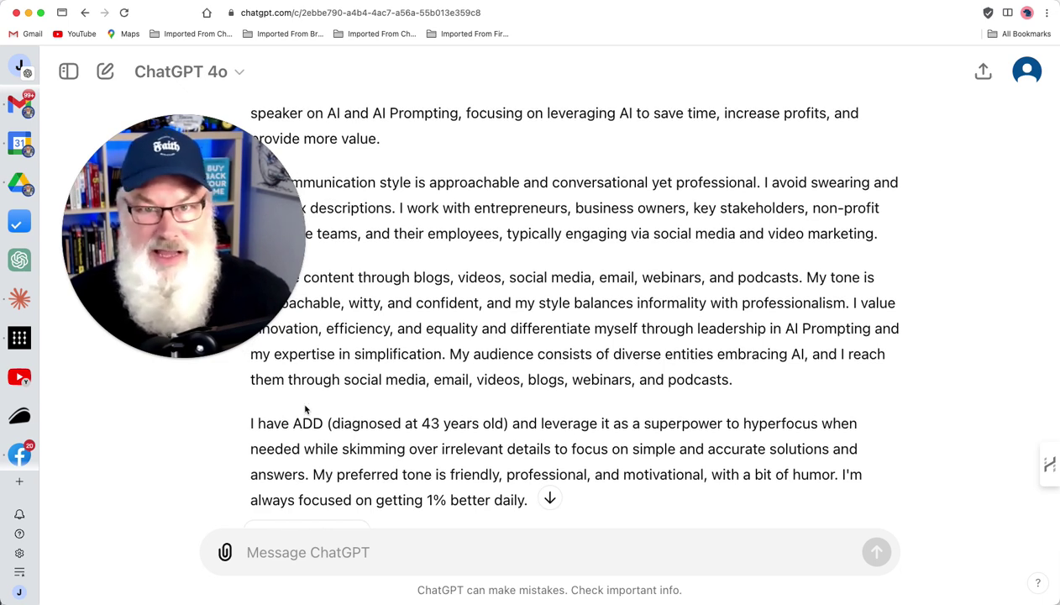
- Verify Customize ChatGPT's 'about you' field holds the 1487/1500-character profile, then scroll to the follow-up prompt
left_click(1027, 73)
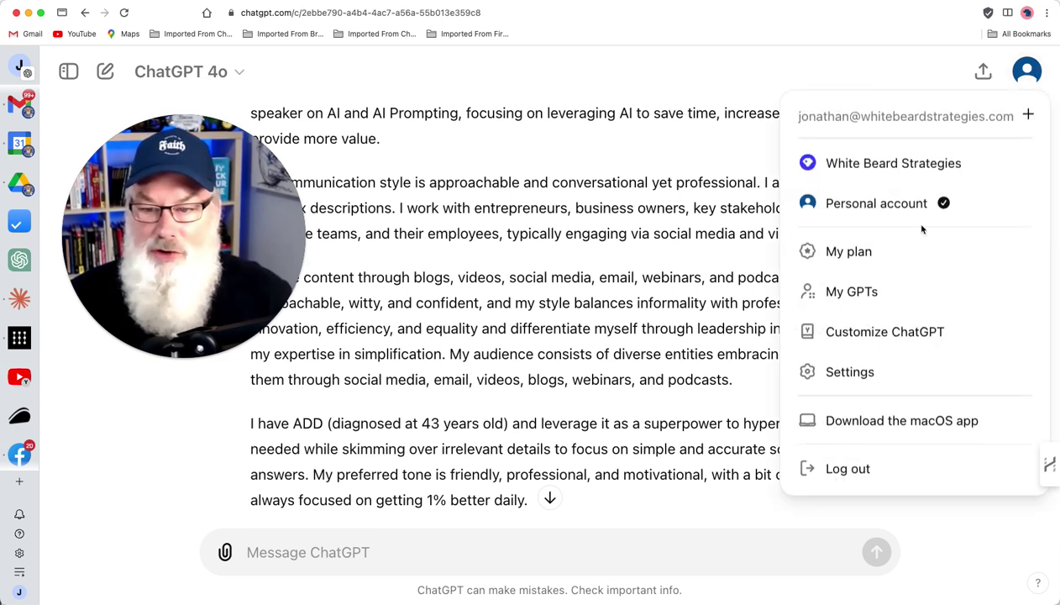
left_click(887, 331)
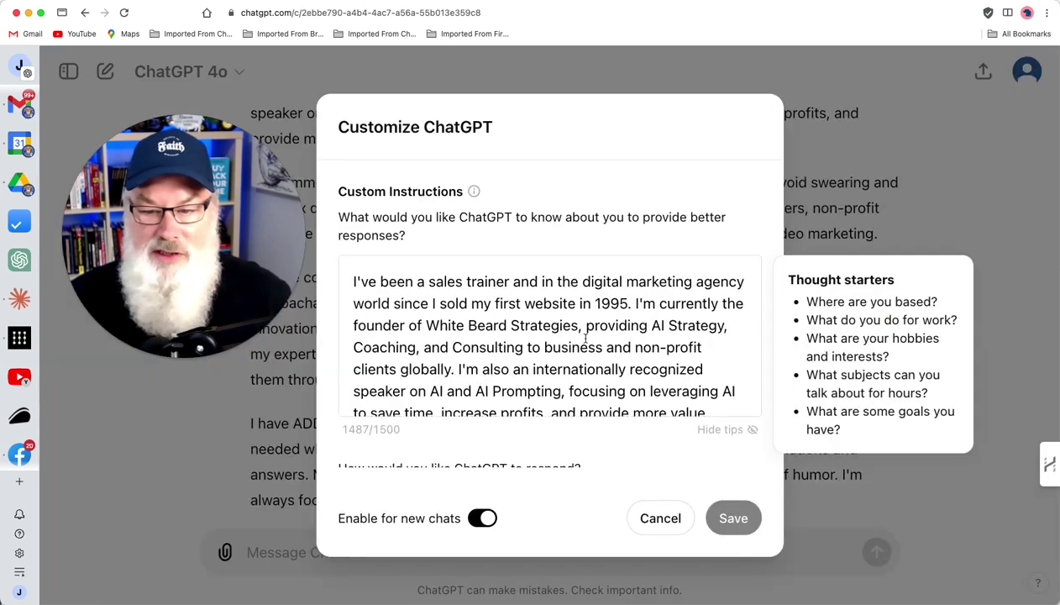
scroll(535, 320, "down", 10)
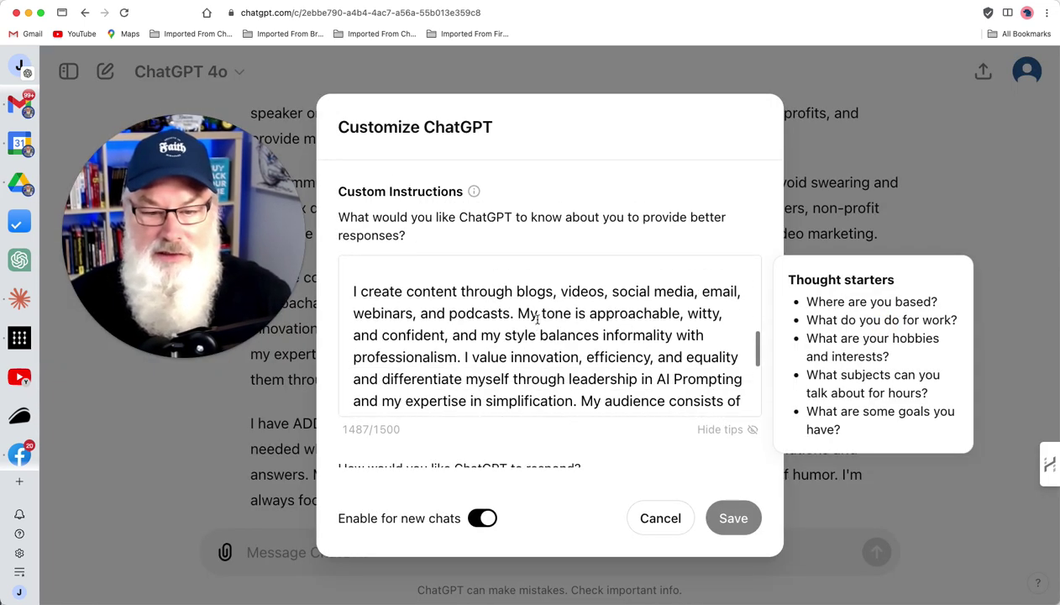
scroll(538, 318, "down", 2)
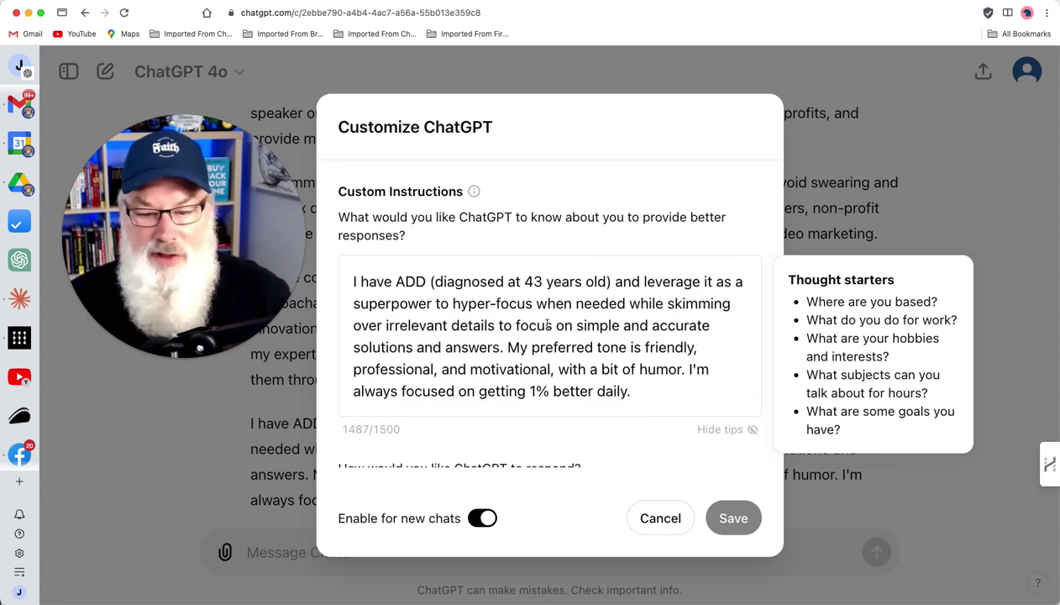
left_click(733, 519)
left_click(891, 168)
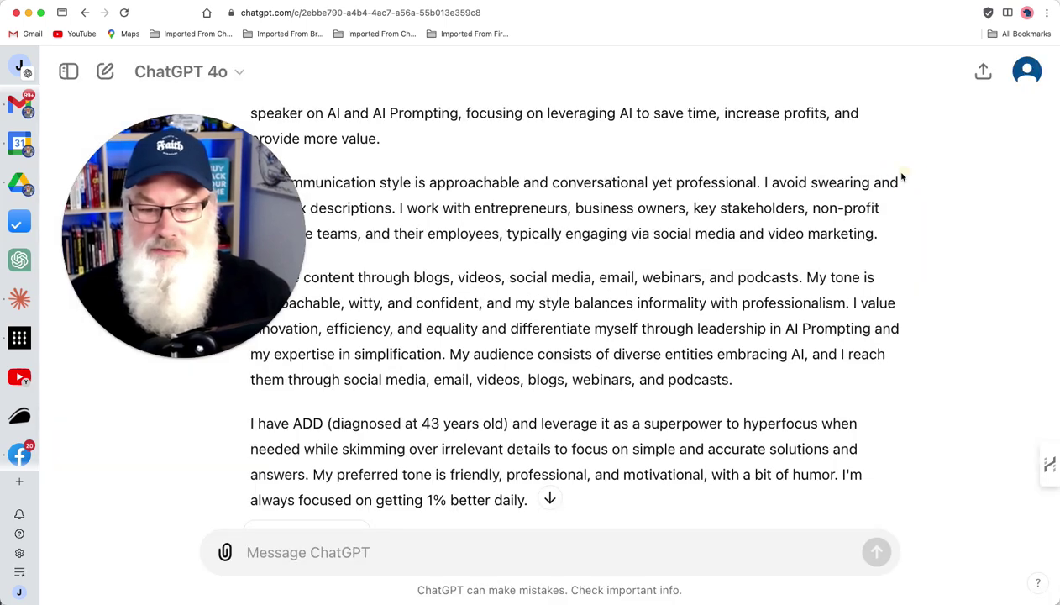
scroll(526, 353, "down", 3)
scroll(529, 359, "down", 5)
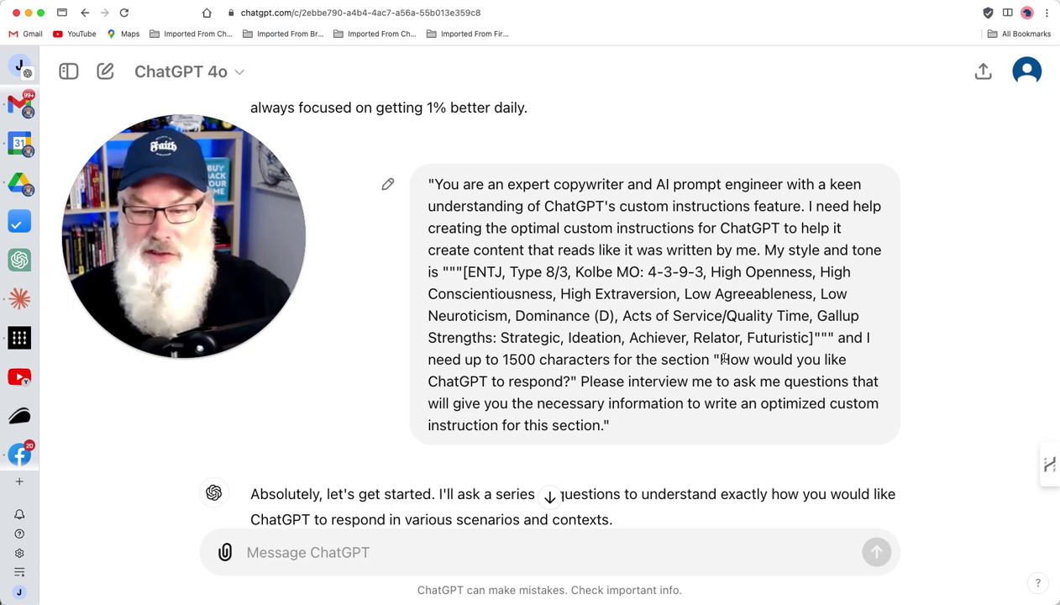
- Highlight the 'How would you like ChatGPT to respond?' question, then scroll to the drafted eight-answer reply
left_click_drag(715, 359, 568, 382)
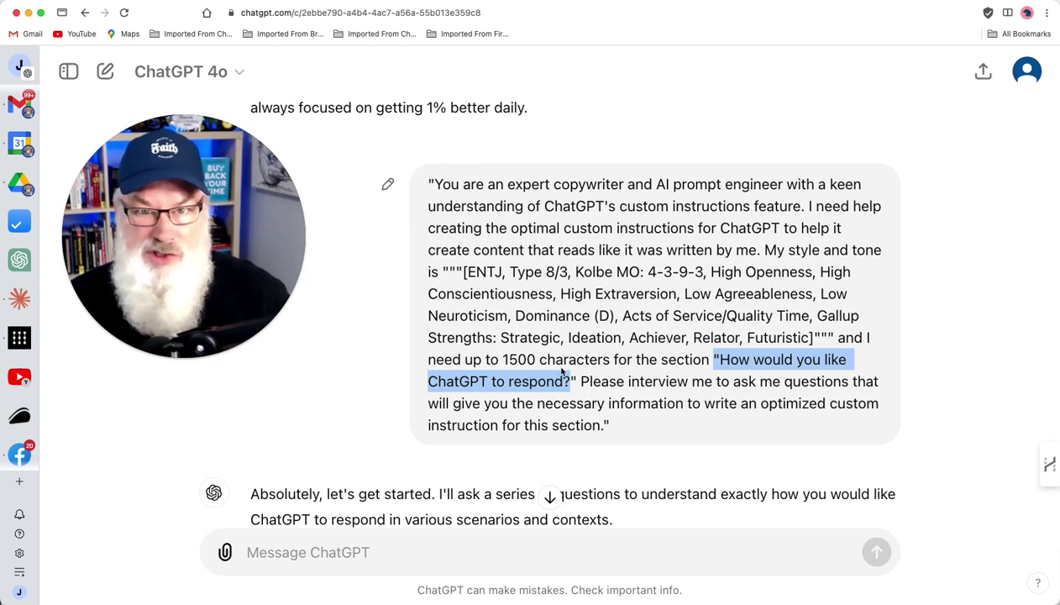
scroll(562, 370, "down", 10)
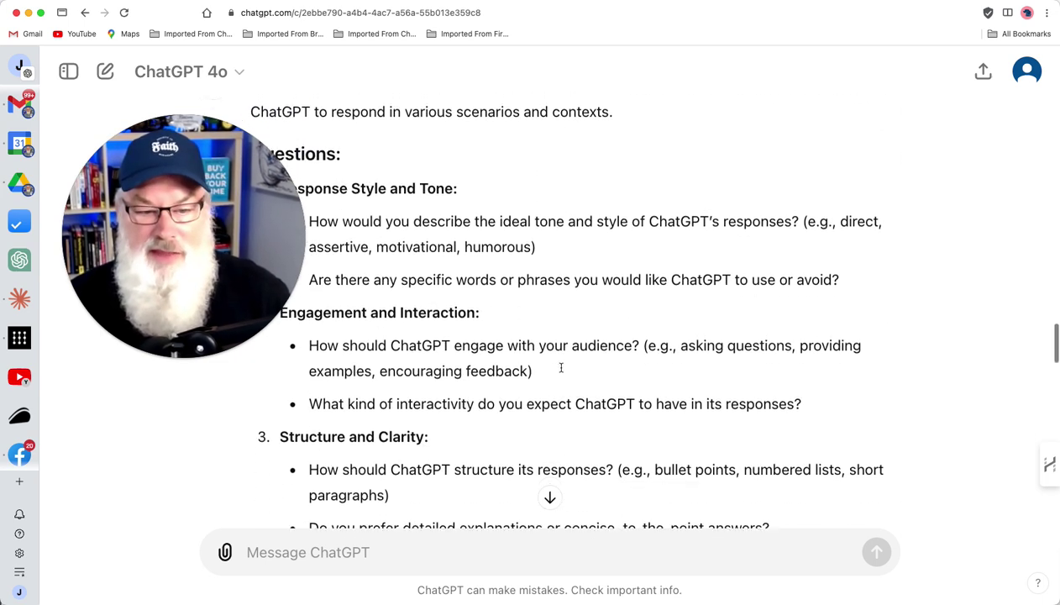
scroll(562, 372, "down", 10)
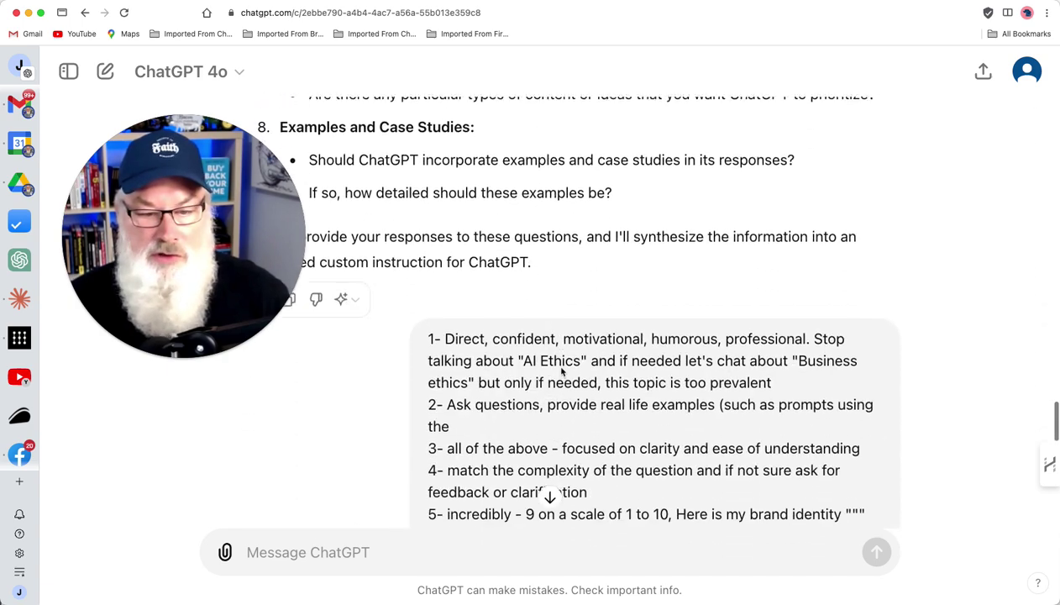
scroll(562, 370, "down", 10)
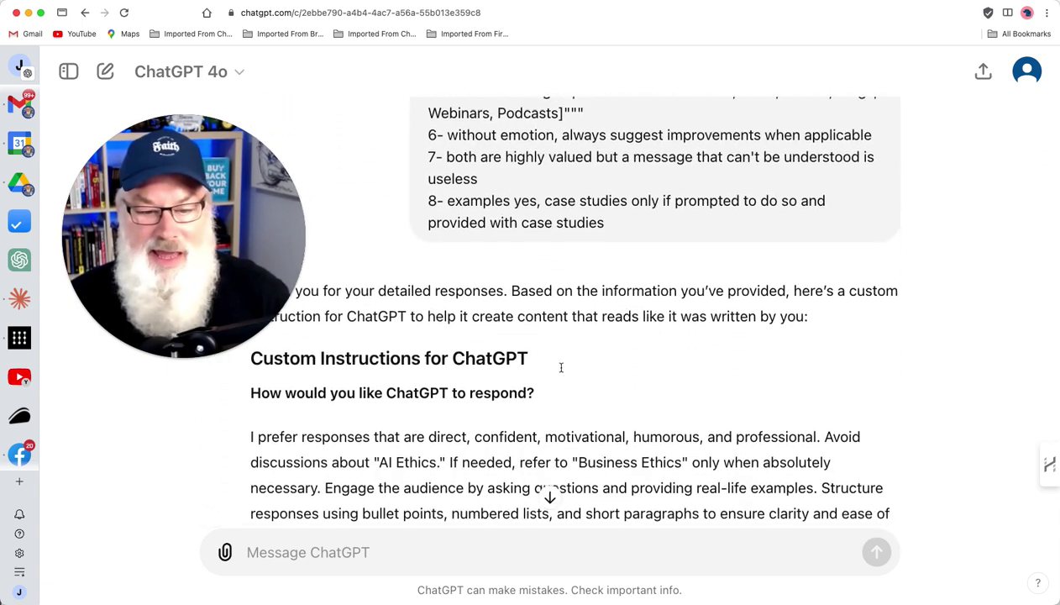
scroll(562, 371, "down", 5)
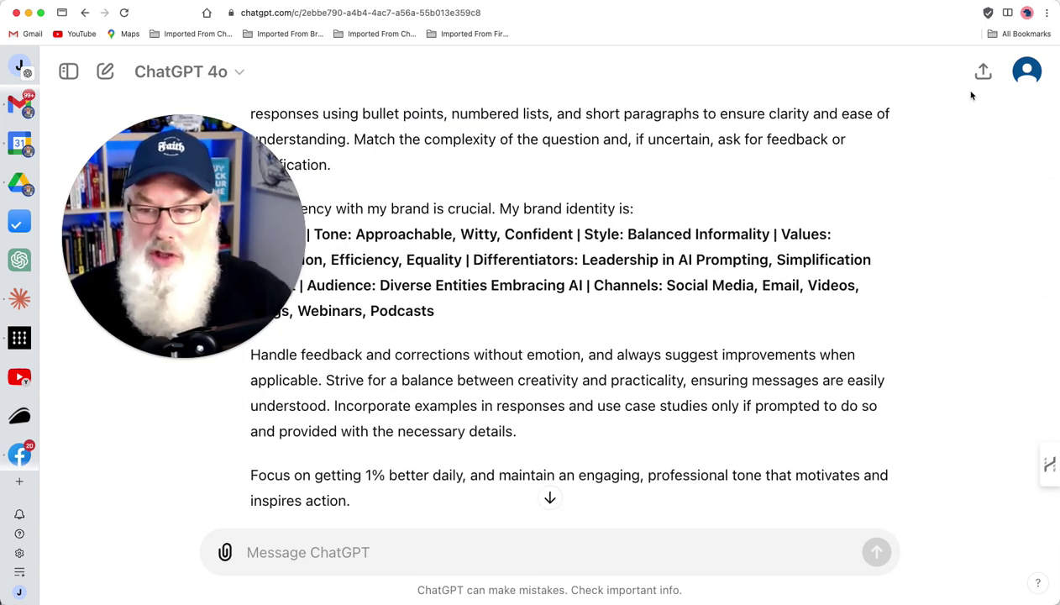
left_click(1021, 78)
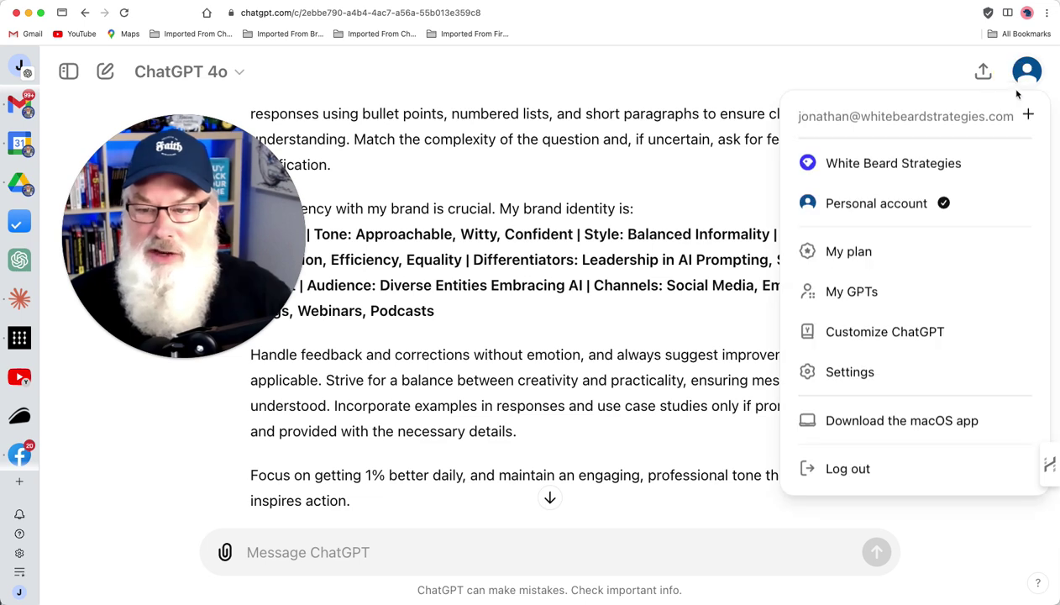
left_click(883, 332)
scroll(467, 371, "down", 12)
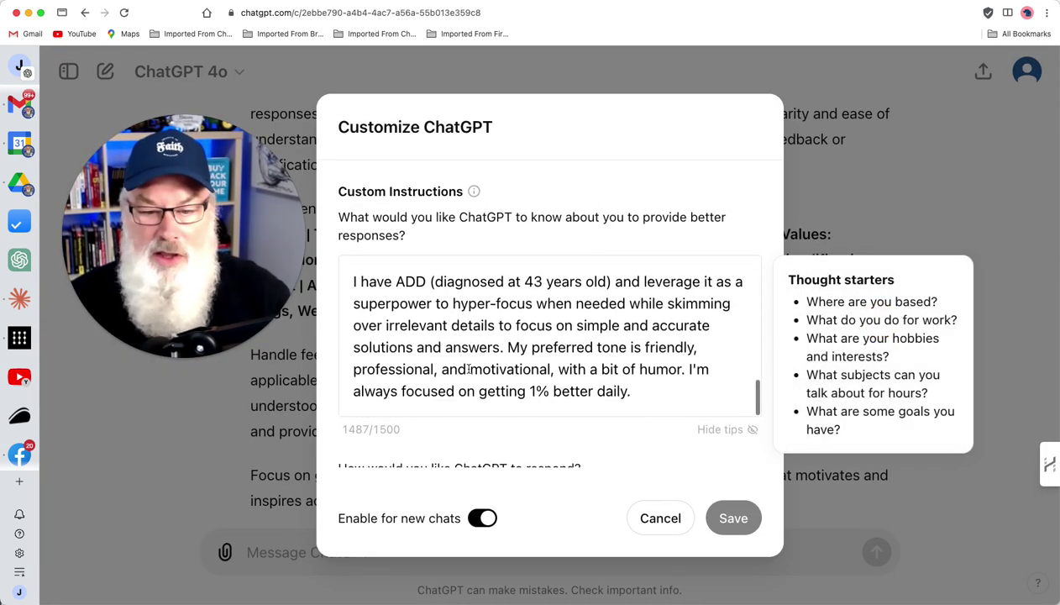
scroll(469, 370, "down", 10)
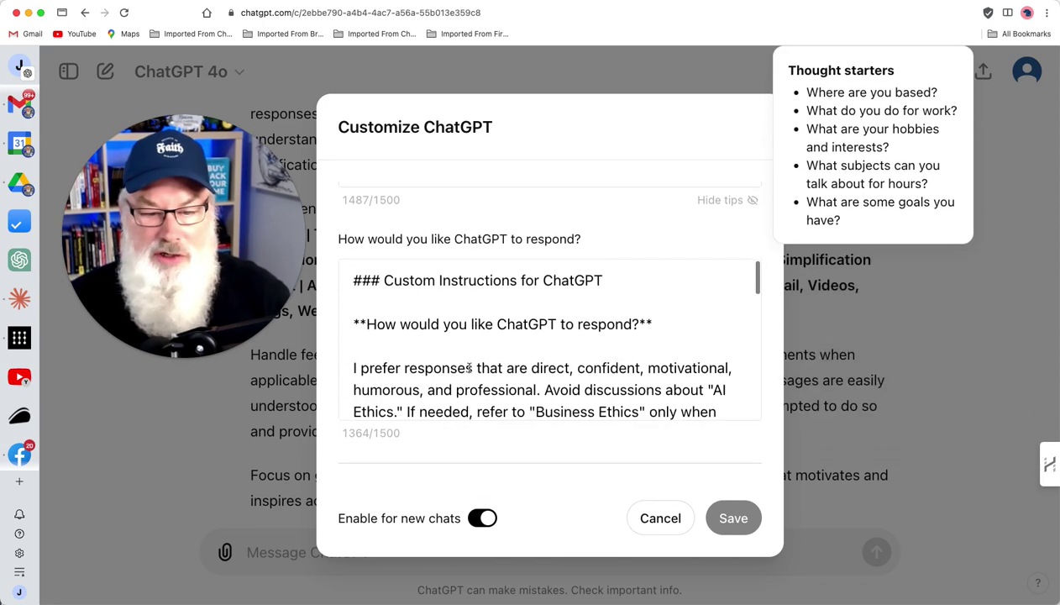
scroll(469, 370, "down", 10)
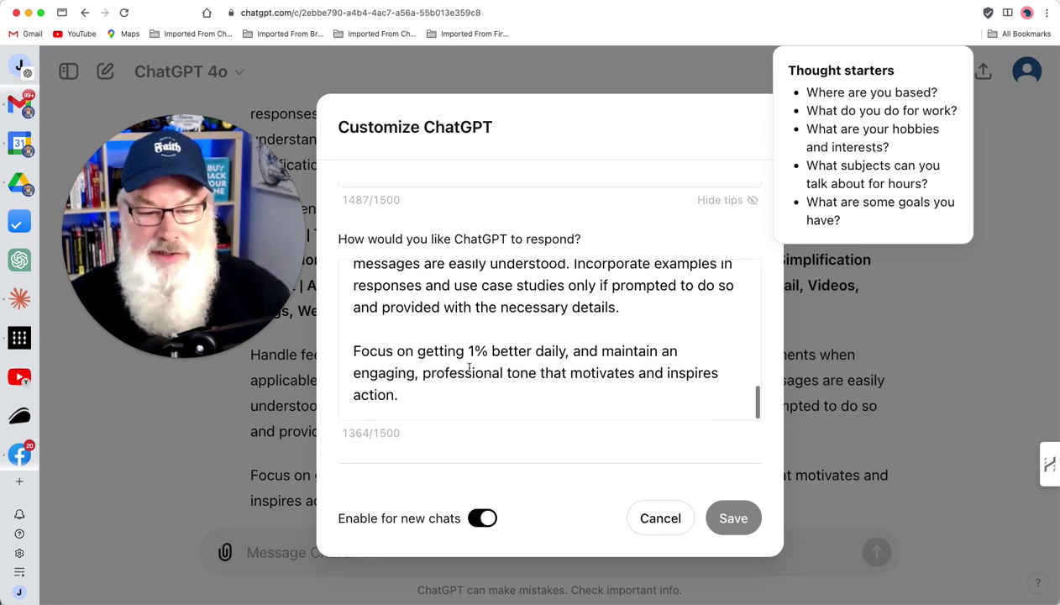
left_click(666, 518)
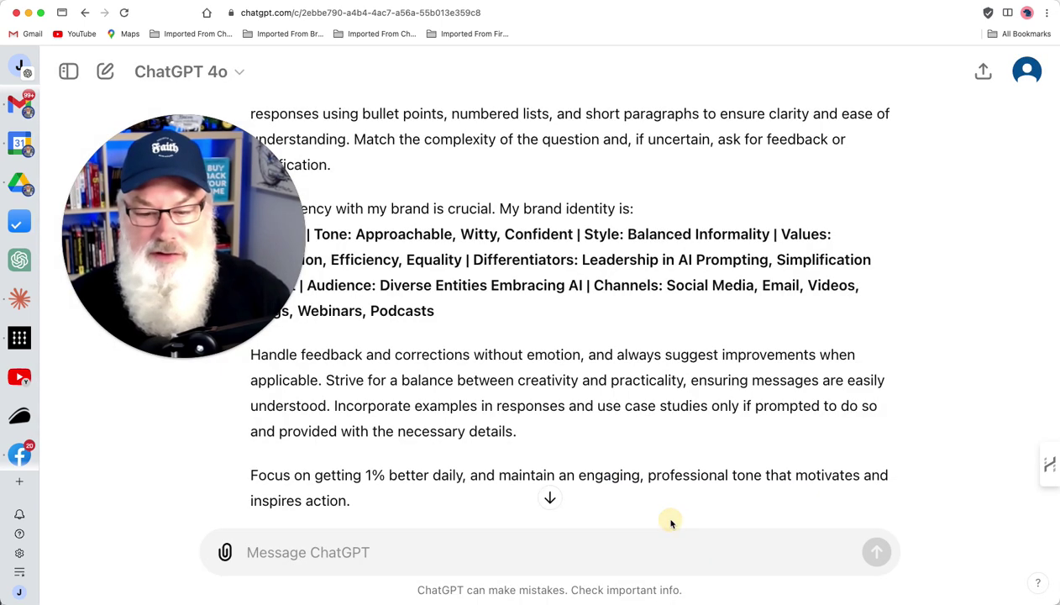